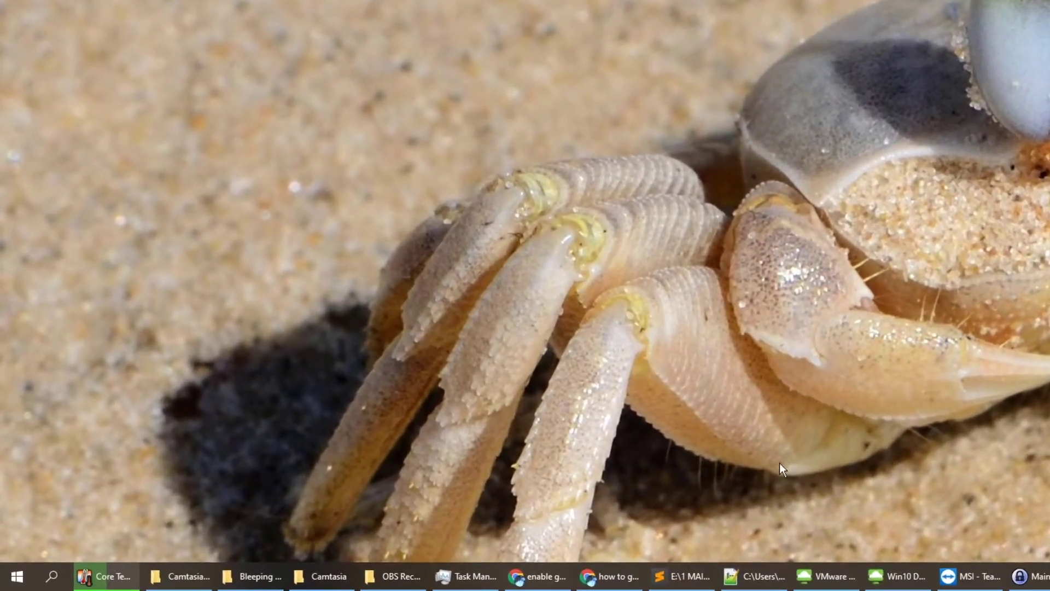
Launch Camtasia 2021 by searching 'cam' in Windows search
left_click(55, 579)
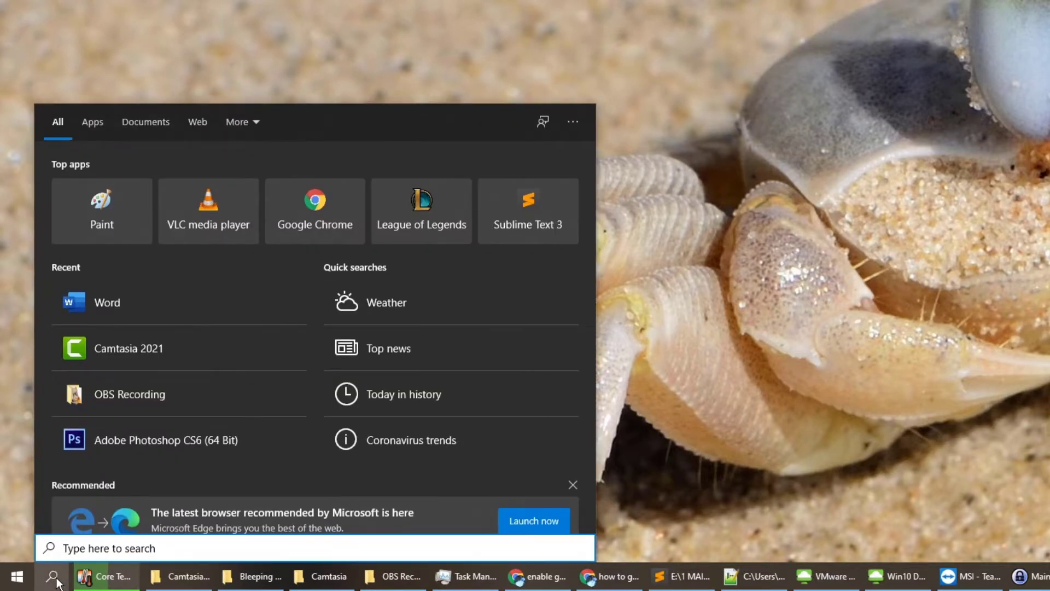
type("cam")
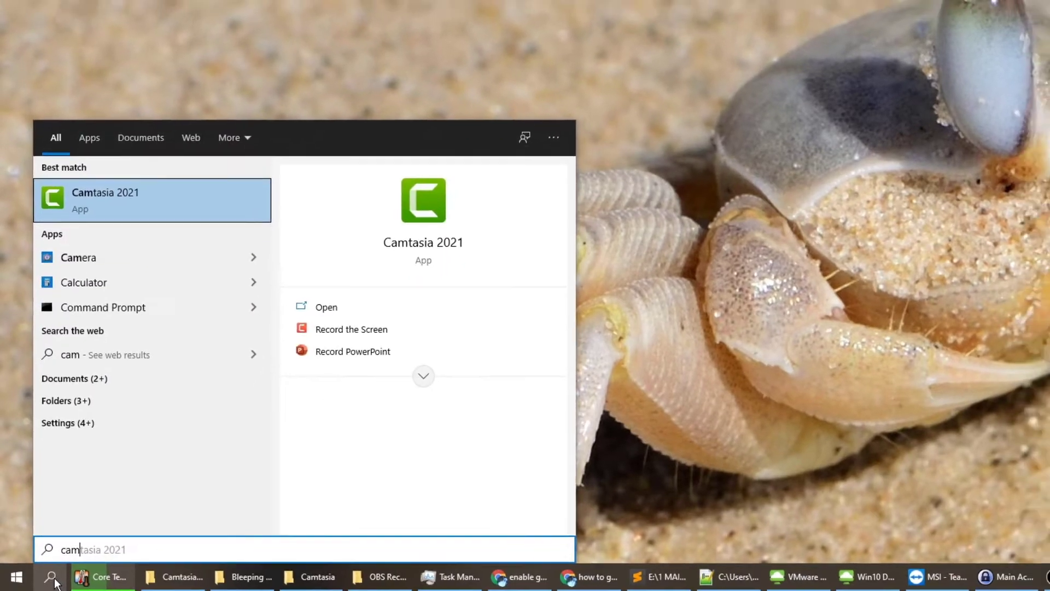
key("Return")
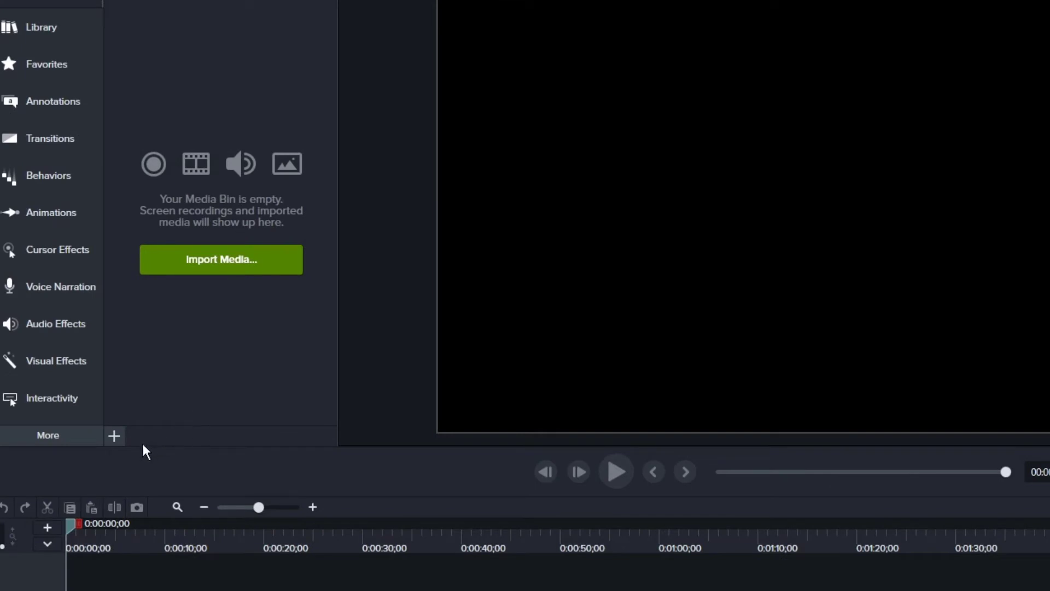
Open the Media Bin's + import options, dismissing and reopening the menu once
left_click(119, 438)
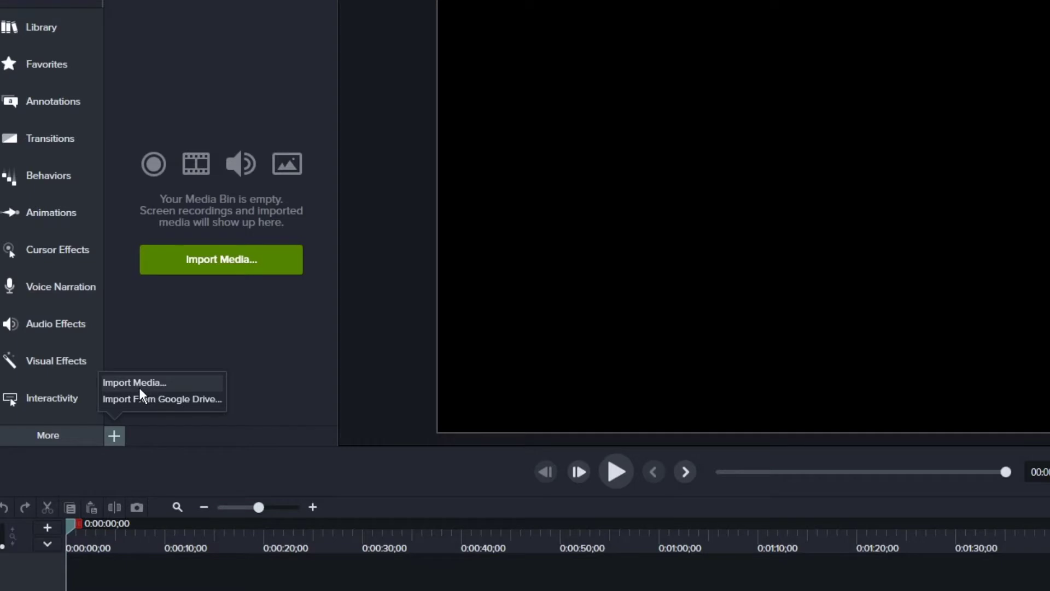
left_click(55, 5)
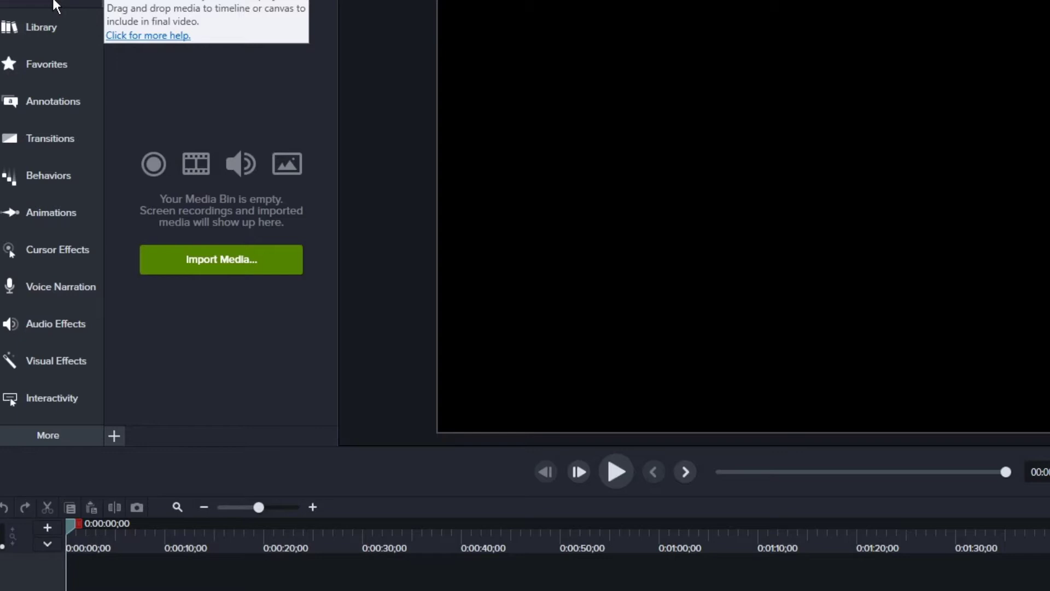
left_click(114, 437)
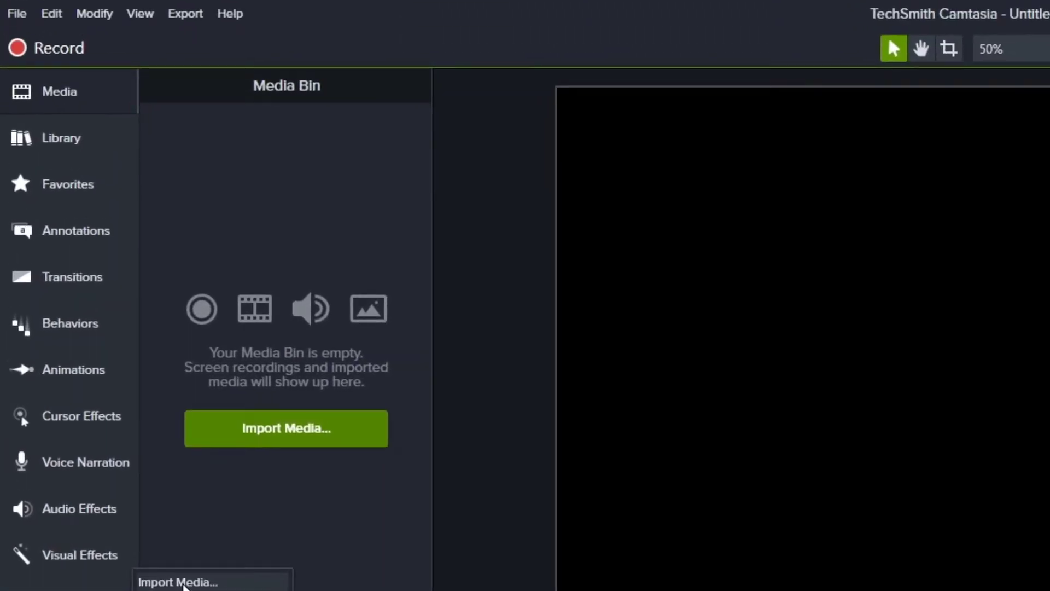
Import Rec 05-04-21.trec into the Media Bin, sorting files by date modified to find it
left_click(183, 582)
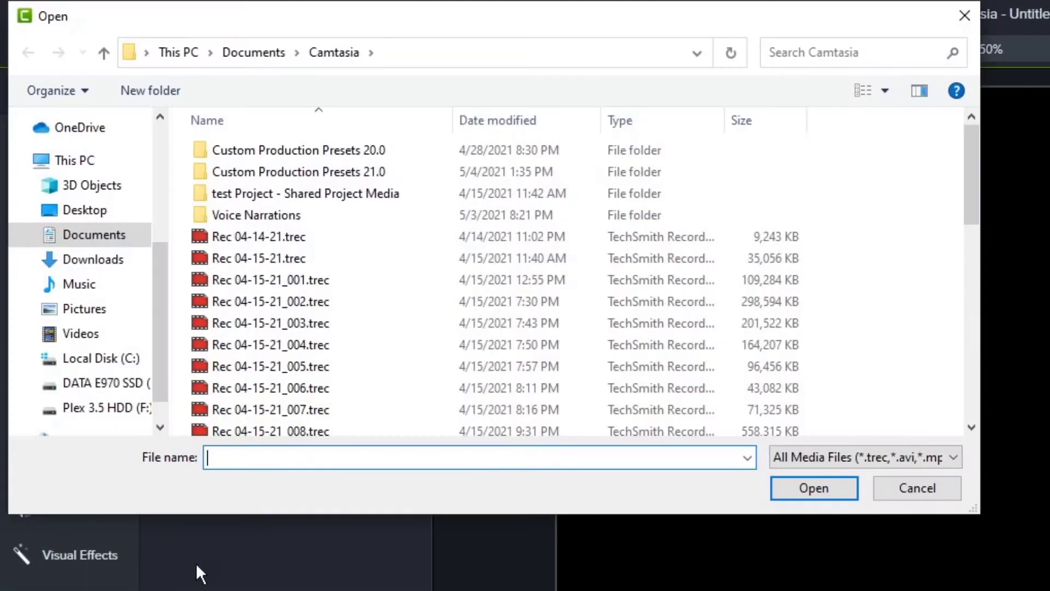
left_click(536, 122)
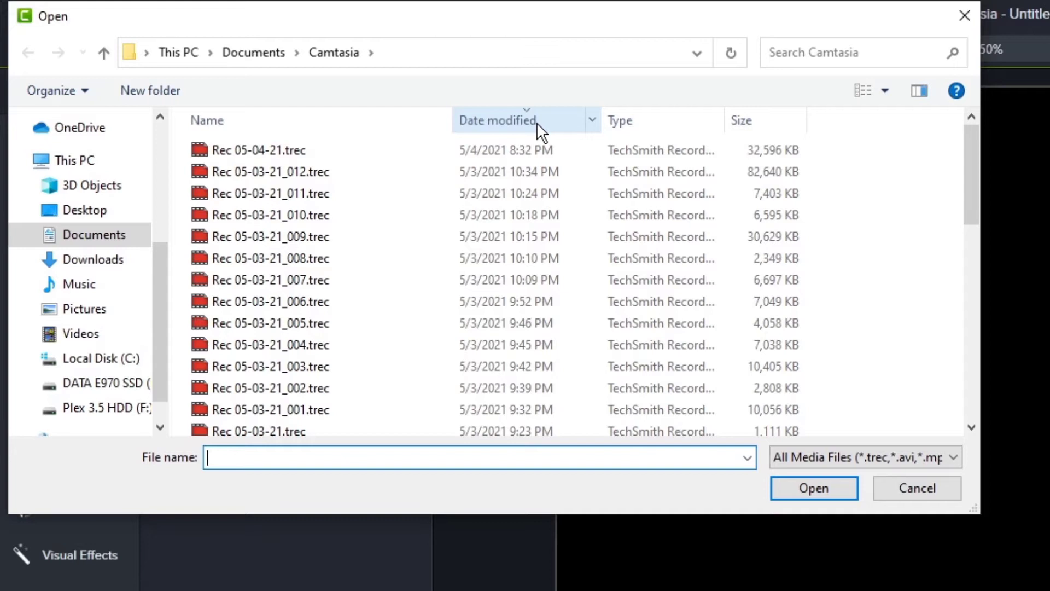
left_click(521, 145)
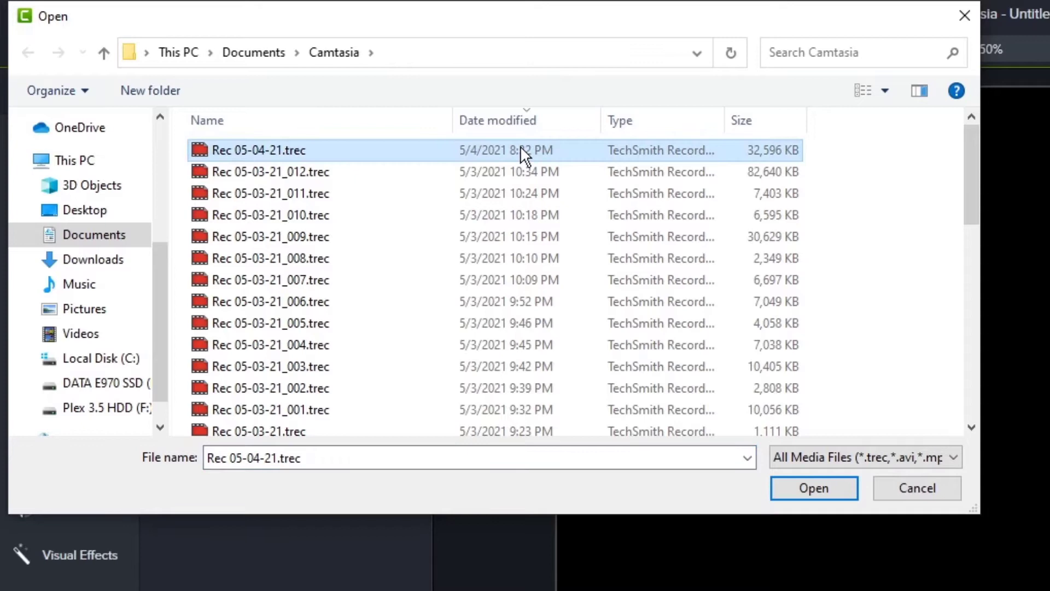
left_click(793, 490)
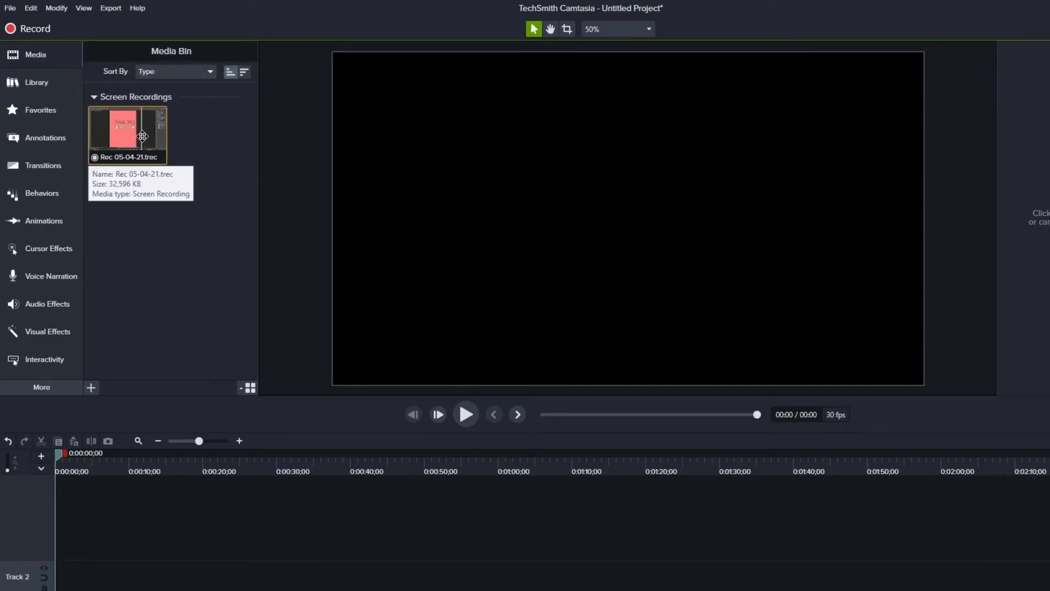
Place Rec 05-04-21 on the timeline and play the recording
left_click_drag(129, 143, 98, 567)
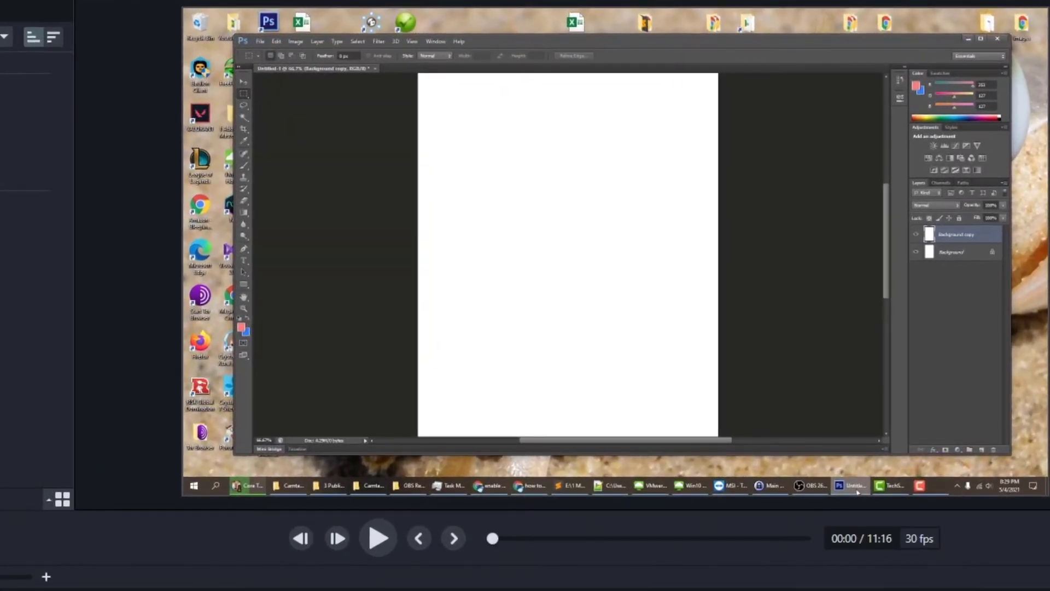
left_click(377, 548)
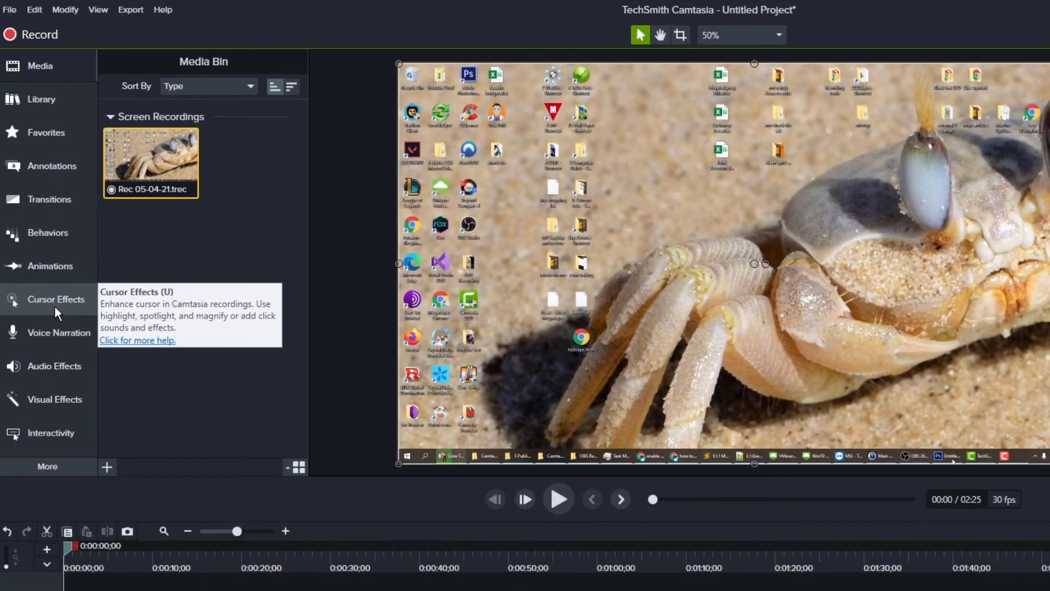
Drag the yellow Highlight cursor effect onto the Rec 05-04-21 screen clip on Track 1
left_click(58, 304)
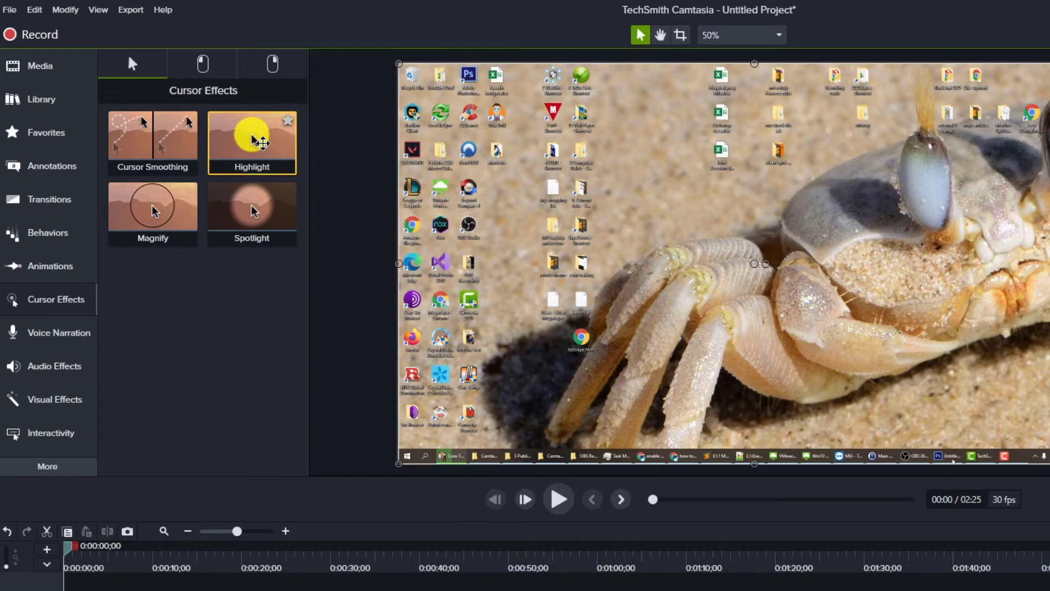
left_click_drag(261, 143, 241, 438)
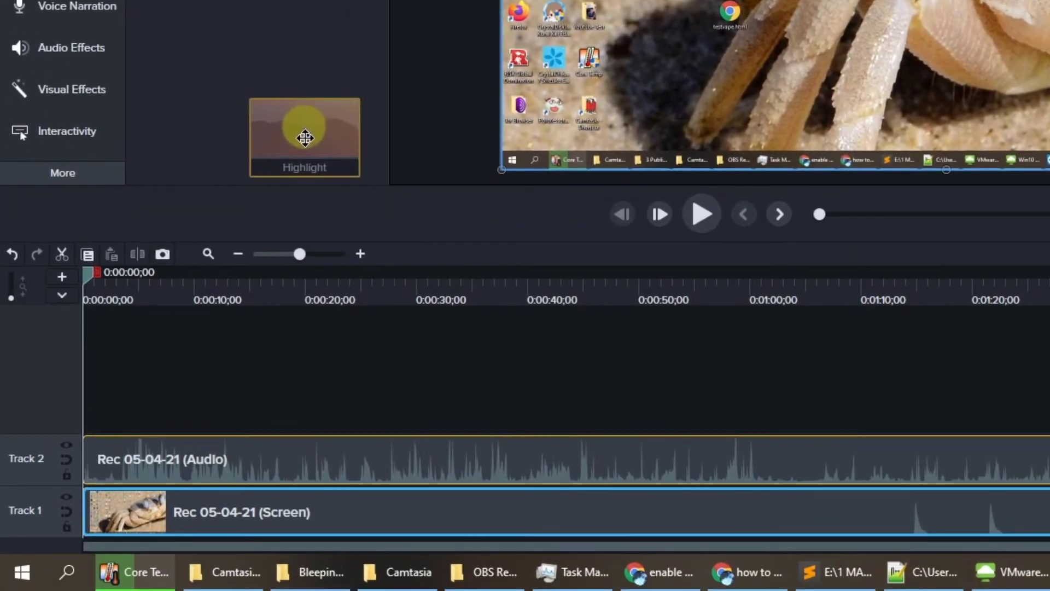
left_click_drag(304, 138, 279, 511)
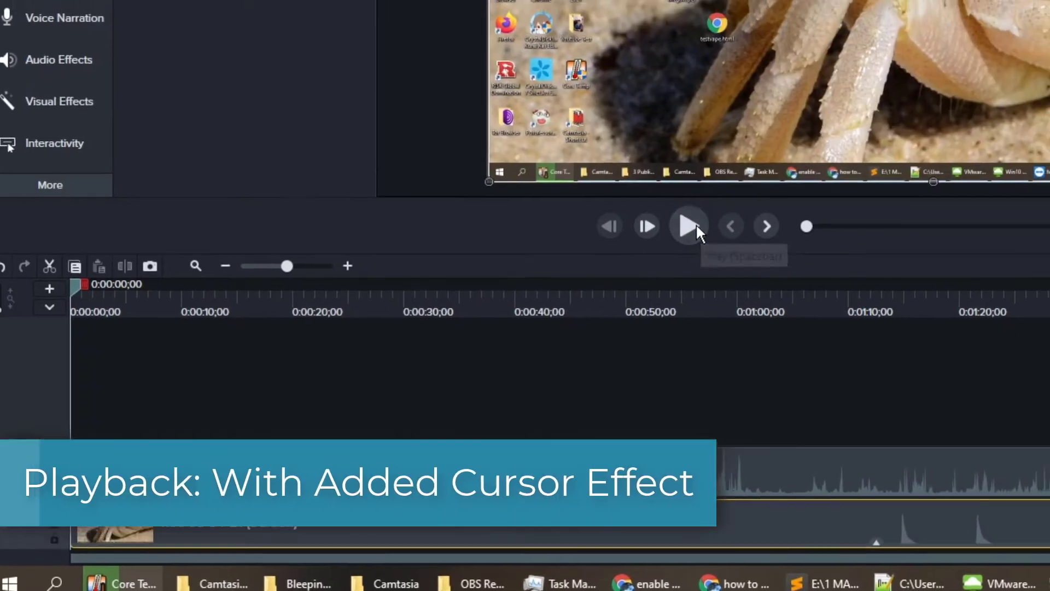
Preview the highlighted recording and pause playback at 00:11
left_click(702, 214)
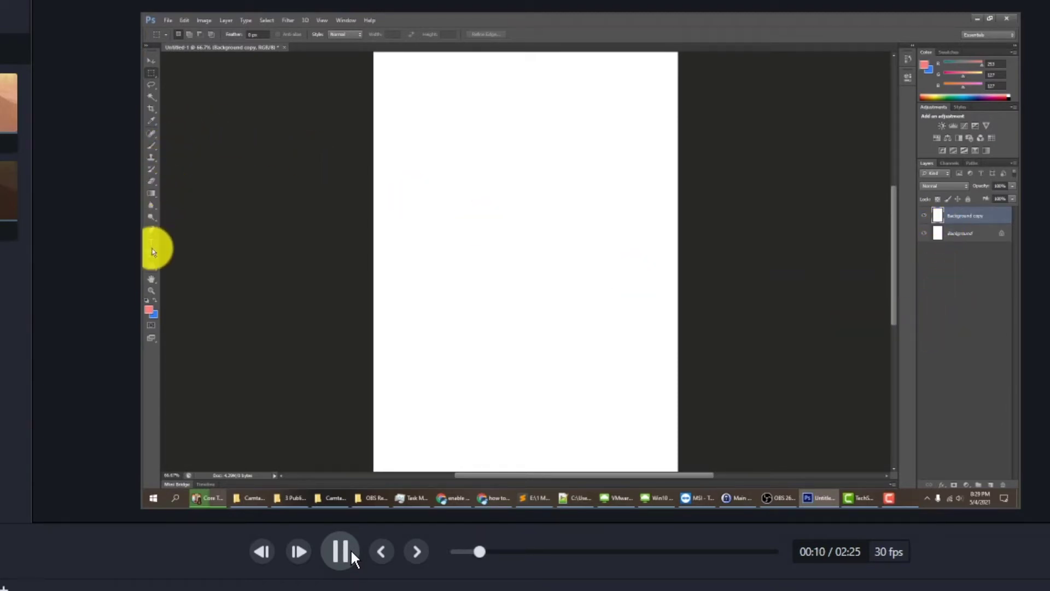
left_click(351, 550)
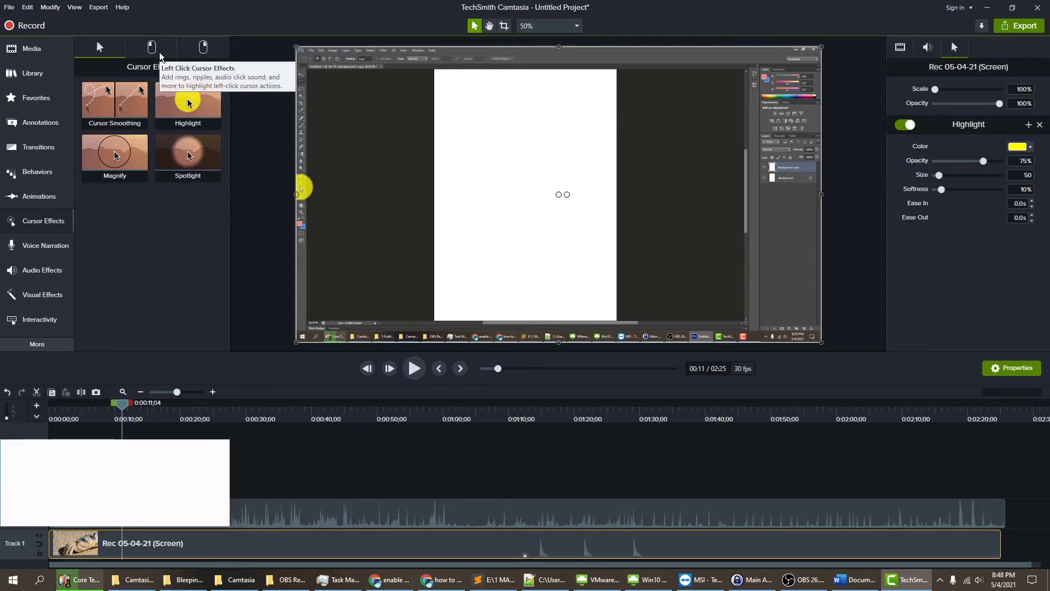
Add the red Rings left-click effect to the Track 1 screen clip
left_click(160, 54)
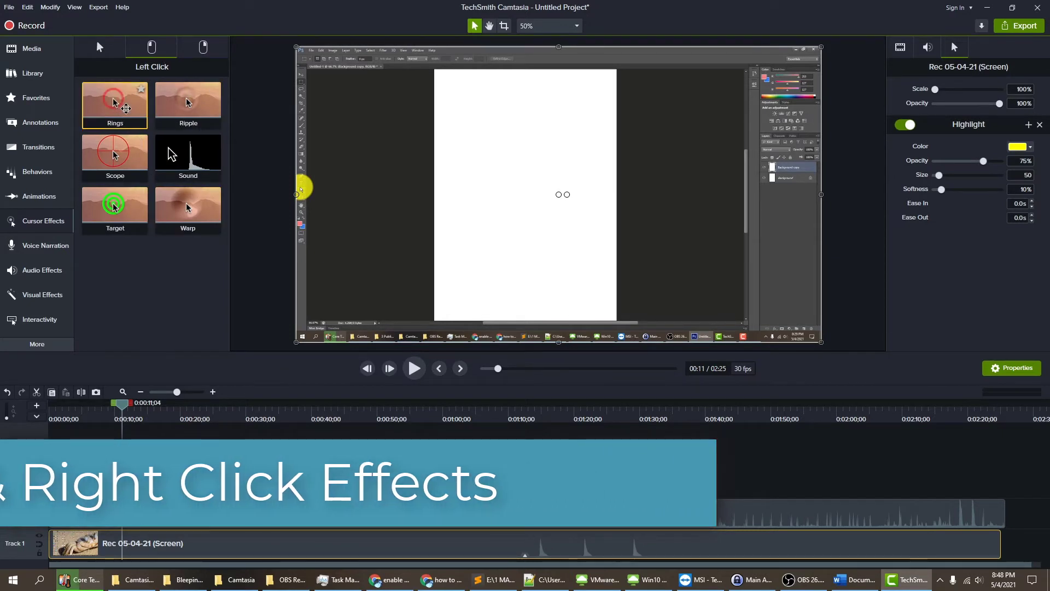
left_click_drag(126, 108, 194, 537)
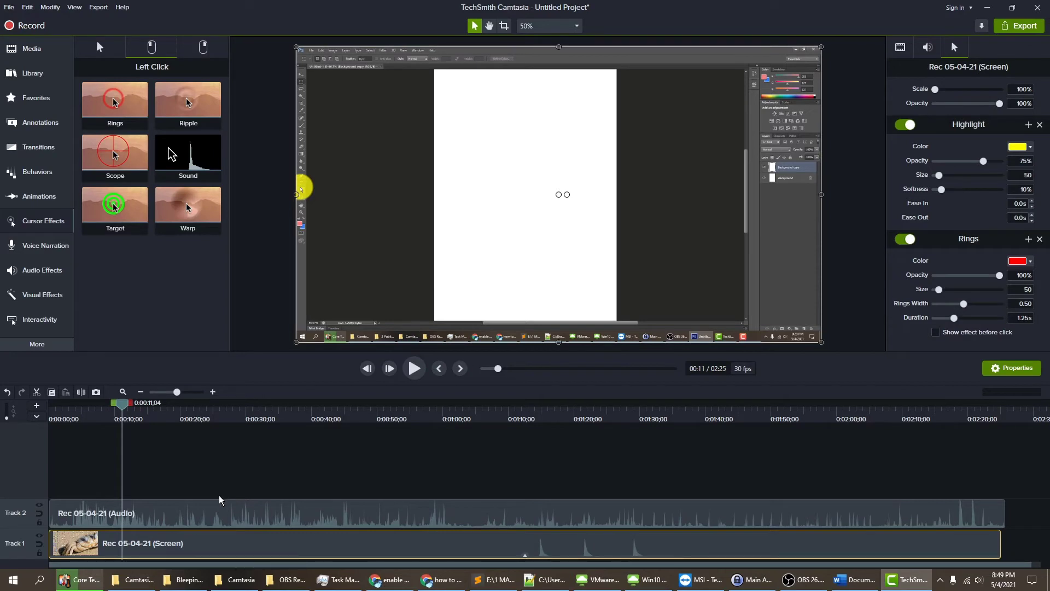
left_click(202, 51)
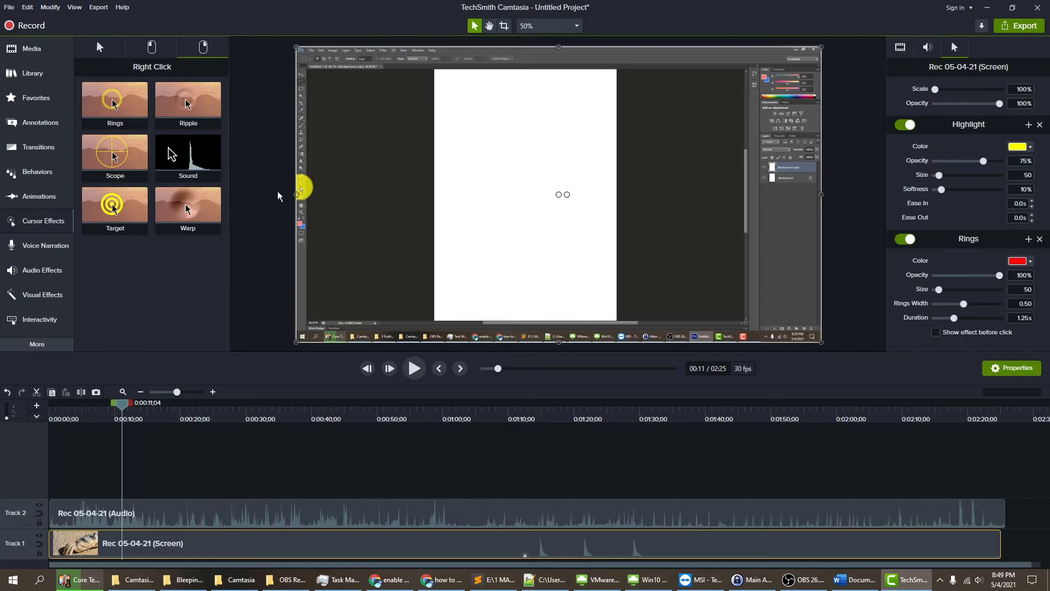
Add the yellow Target right-click effect to the clip and nudge the playhead to 0:00:11;19
left_click_drag(114, 207, 198, 545)
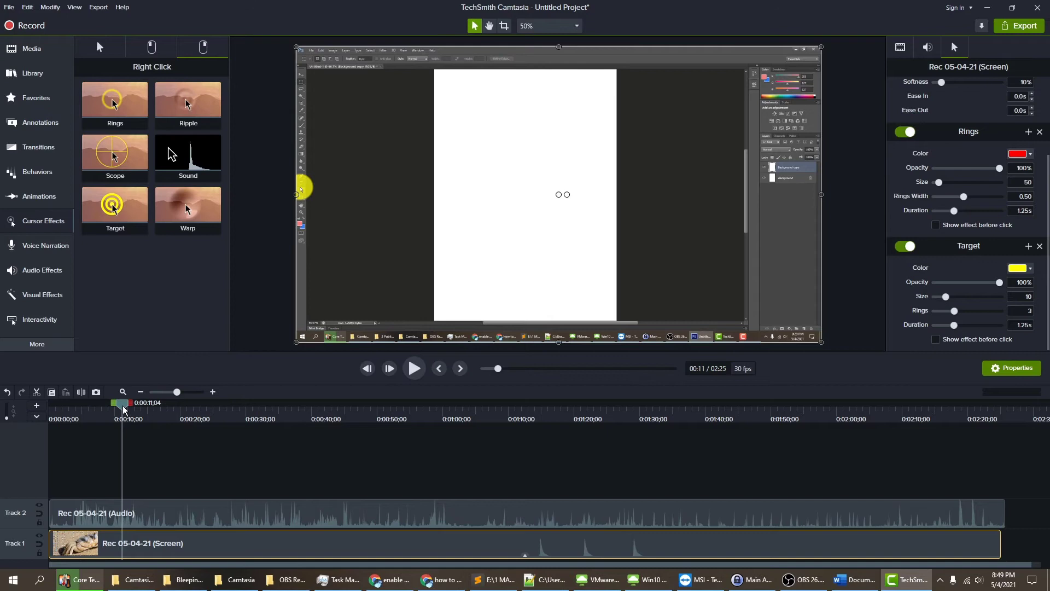
left_click_drag(124, 411, 125, 410)
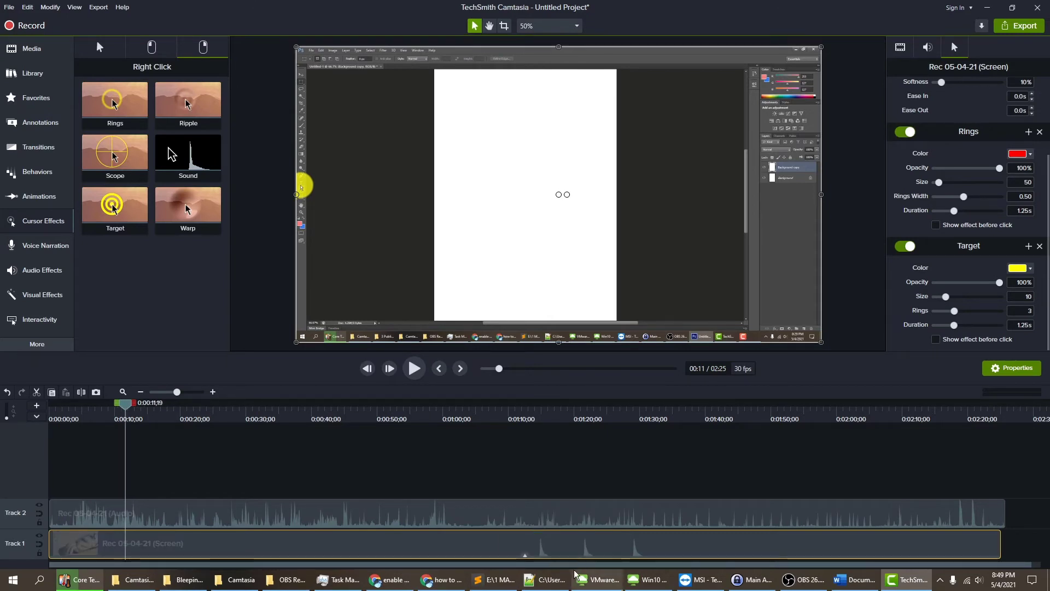
Expand the clip's effects into lanes and inspect the Target, Rings and Highlight settings
left_click(526, 557)
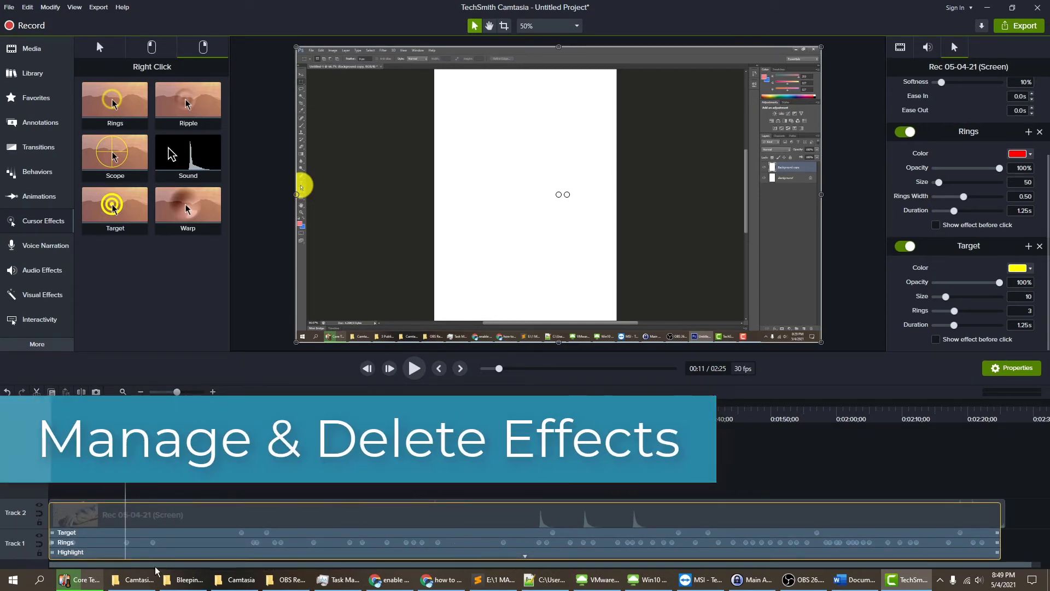
left_click(113, 532)
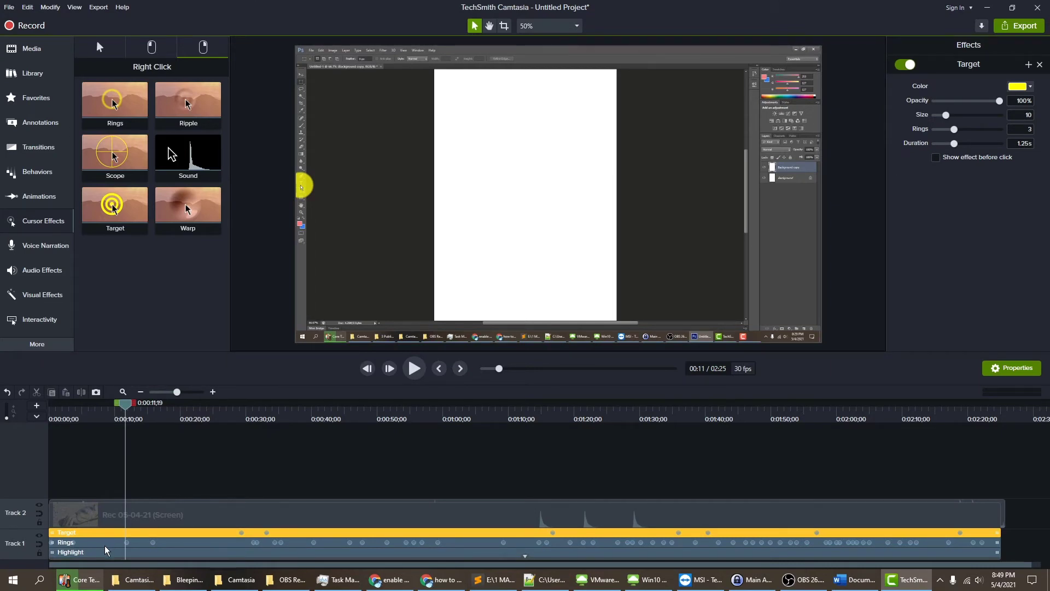
left_click(105, 544)
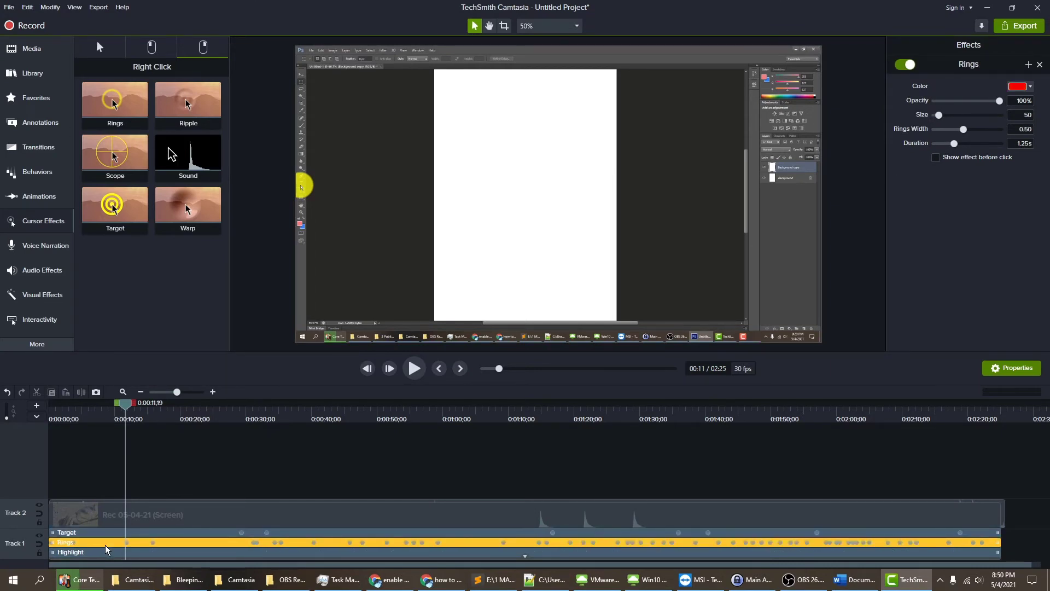
left_click(105, 553)
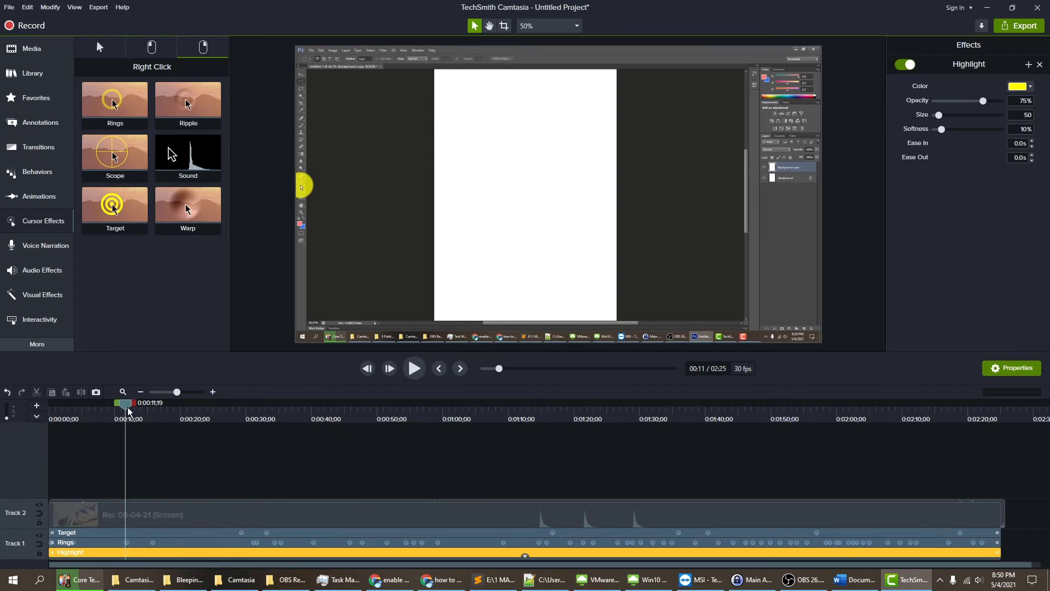
Scrub the preview to 0:00:15;16 and briefly play it
left_click_drag(127, 410, 154, 411)
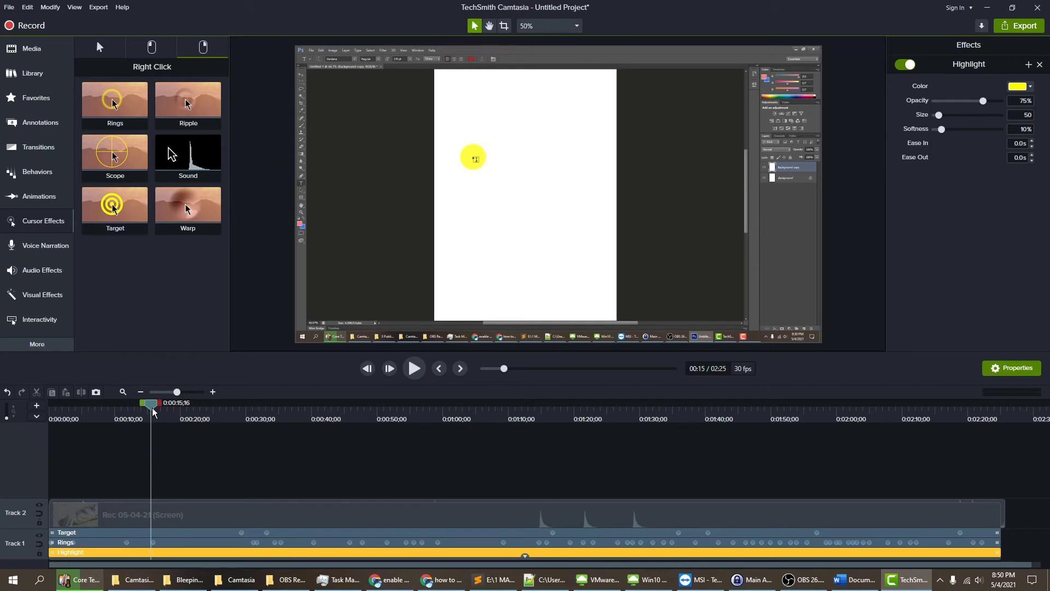
left_click(416, 367)
left_click(416, 369)
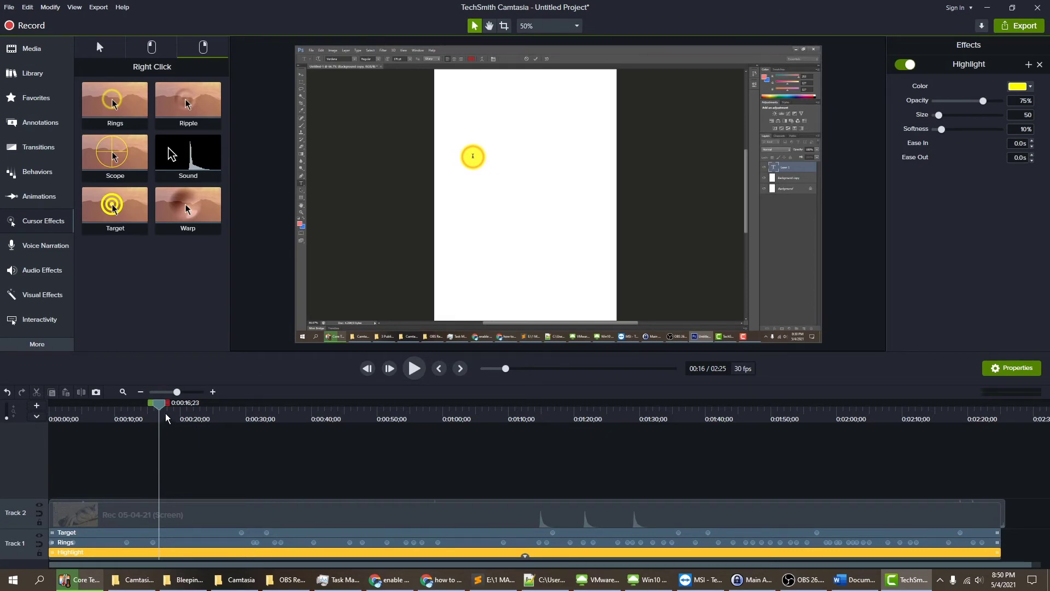
Play the cursor effects from 0:00:29;01 to 0:00:35;07 around the typed Bleeping text
left_click_drag(162, 408, 386, 414)
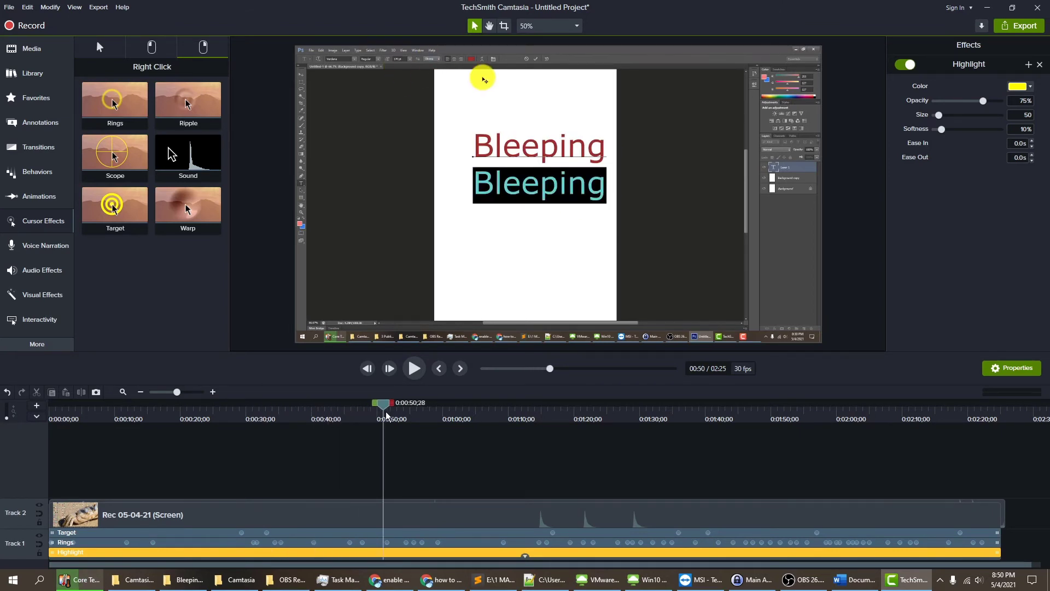
left_click_drag(386, 414, 243, 422)
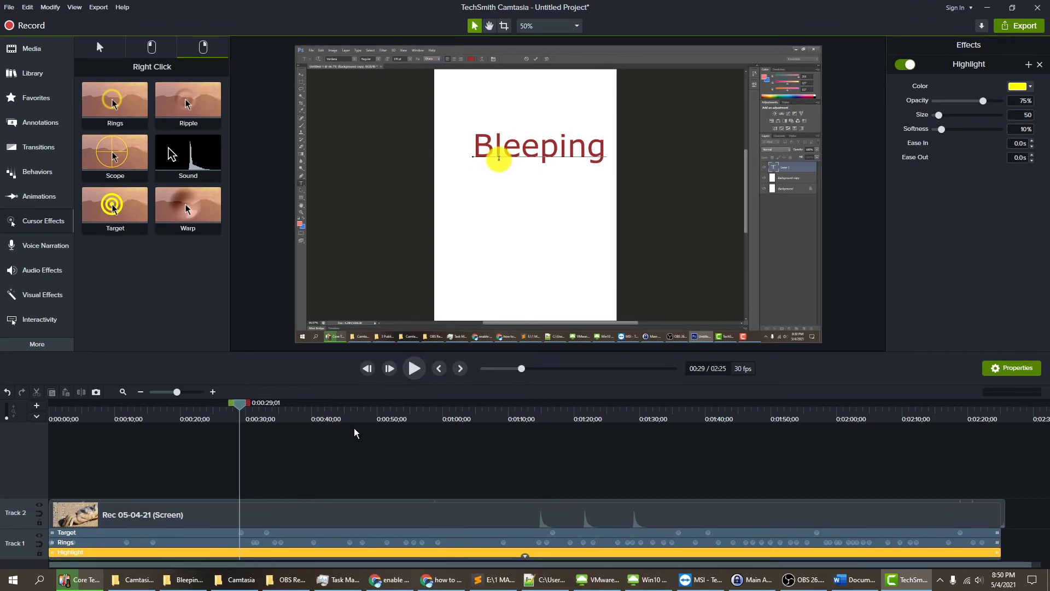
left_click(413, 368)
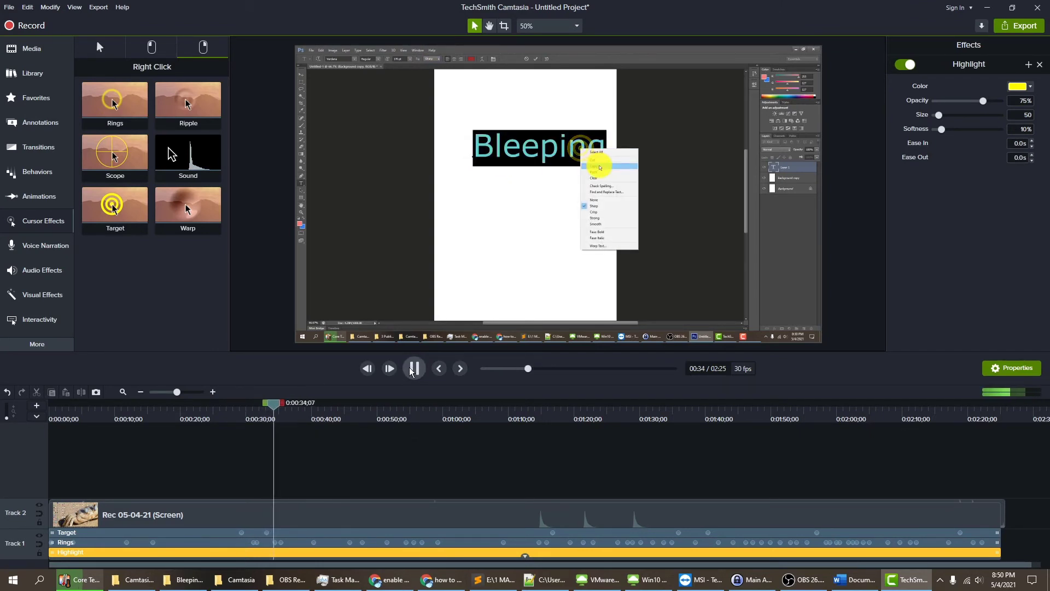
left_click(413, 368)
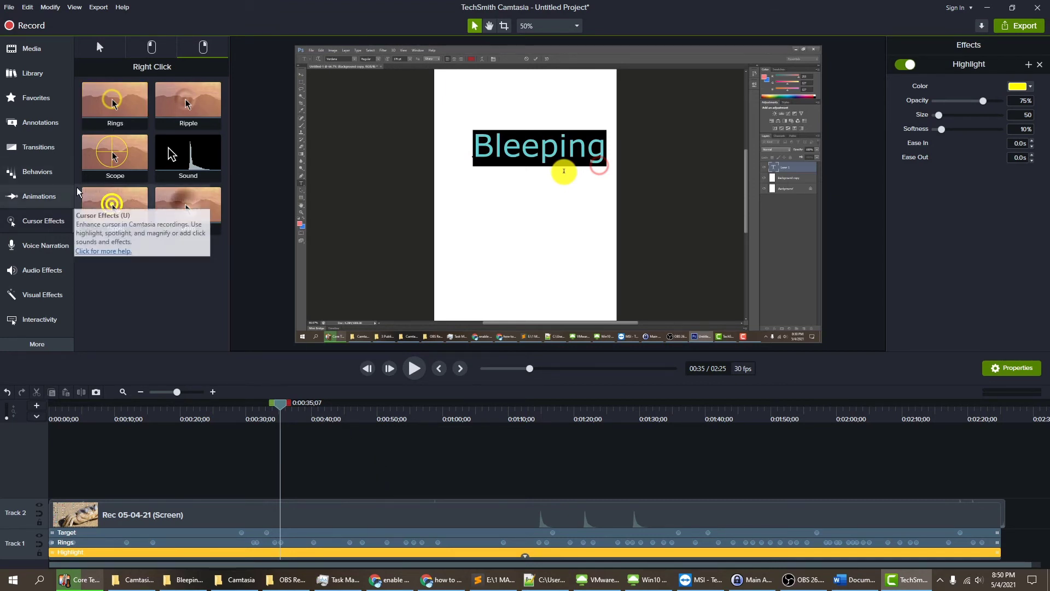
left_click(111, 48)
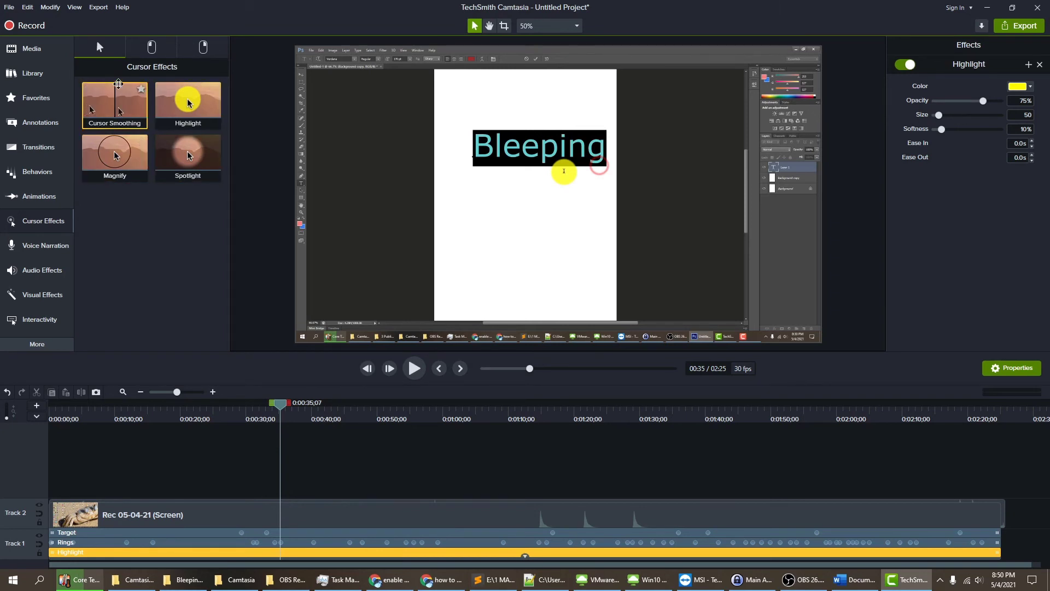
left_click(153, 48)
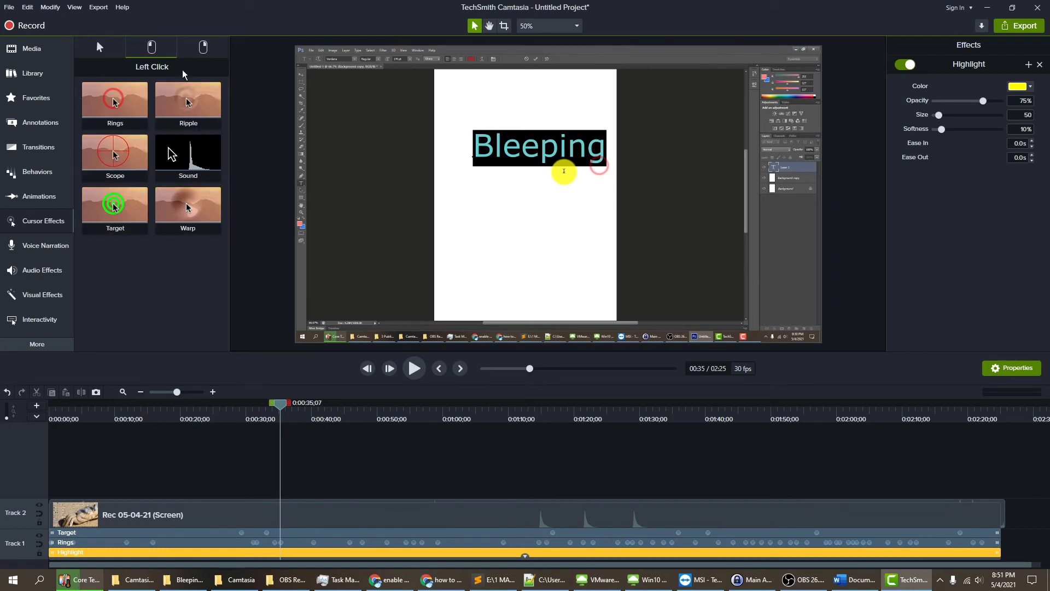
left_click(203, 47)
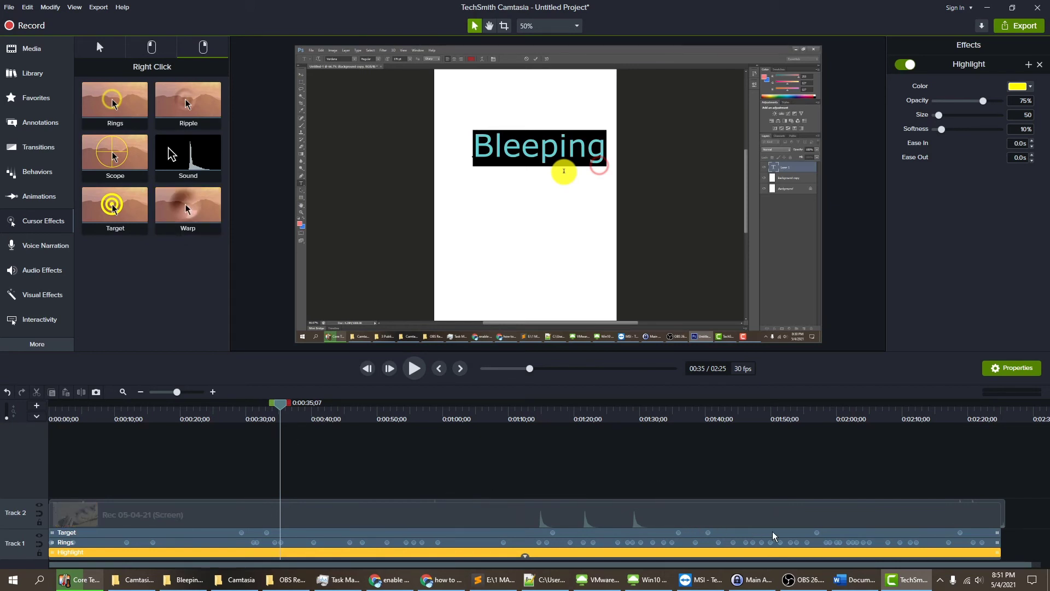
Remove the Target cursor effect from the Rec 05-04-21 clip via its Properties header, keeping Rings and Highlight
left_click(524, 557)
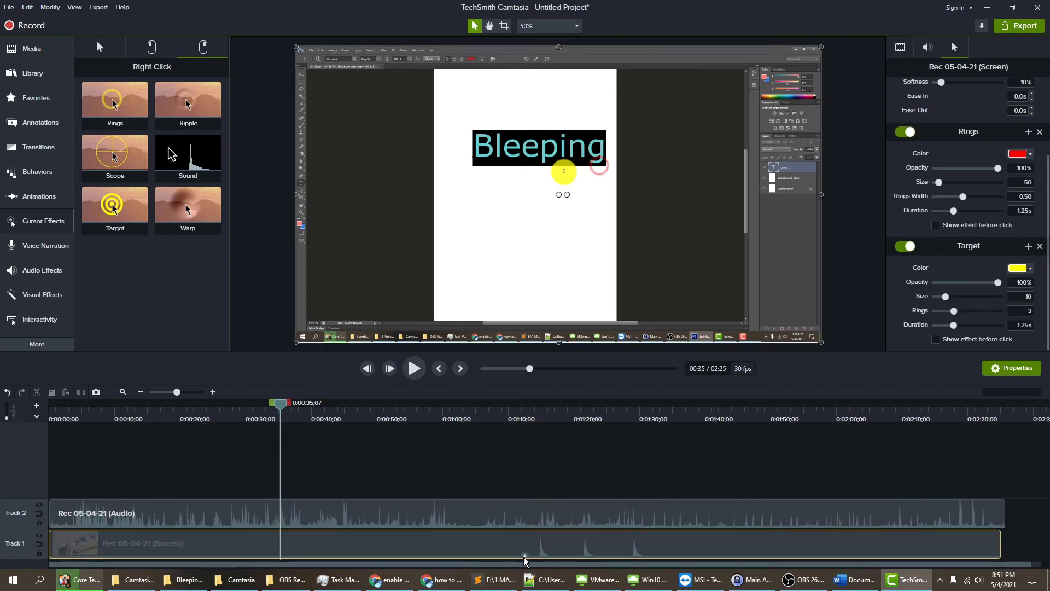
left_click(523, 556)
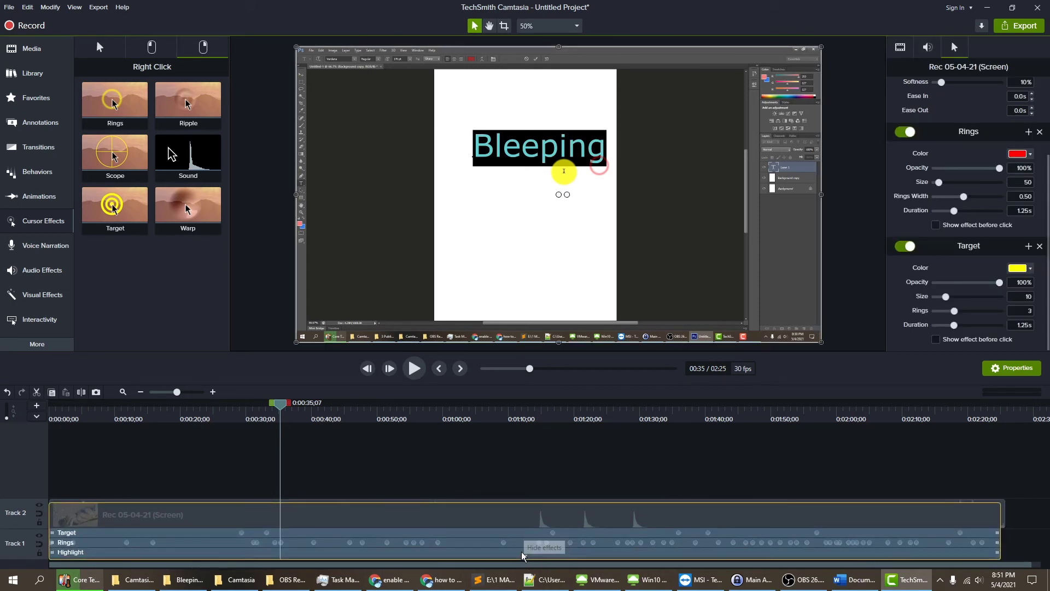
left_click(365, 533)
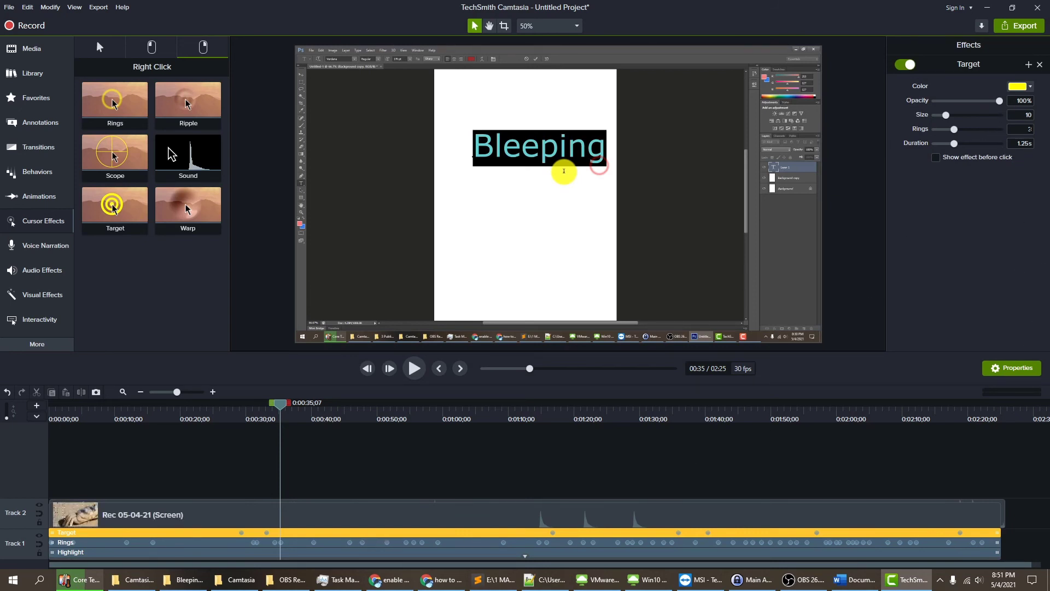
left_click(1039, 65)
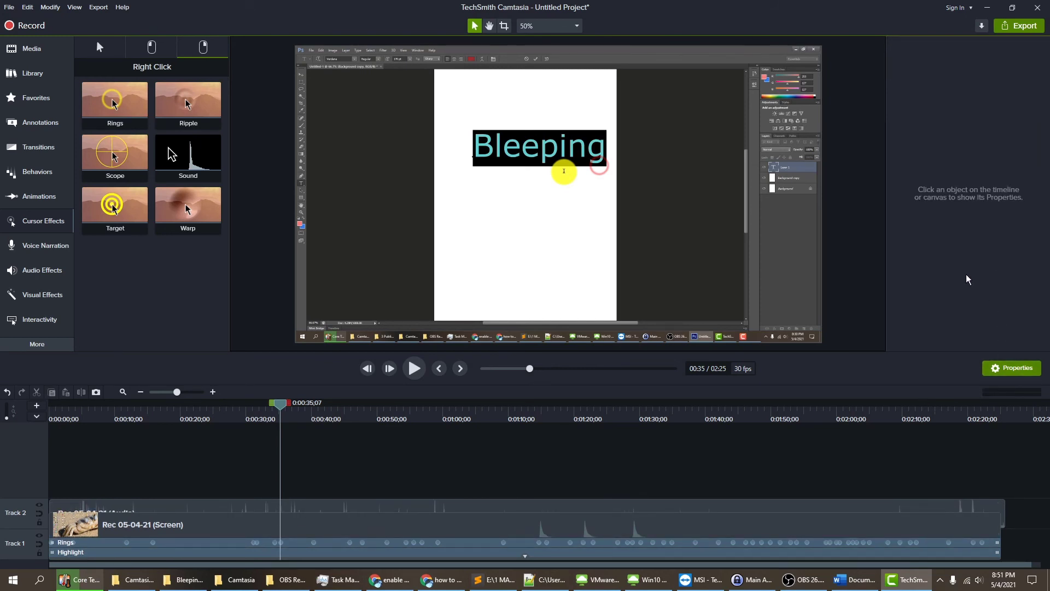
left_click(1003, 366)
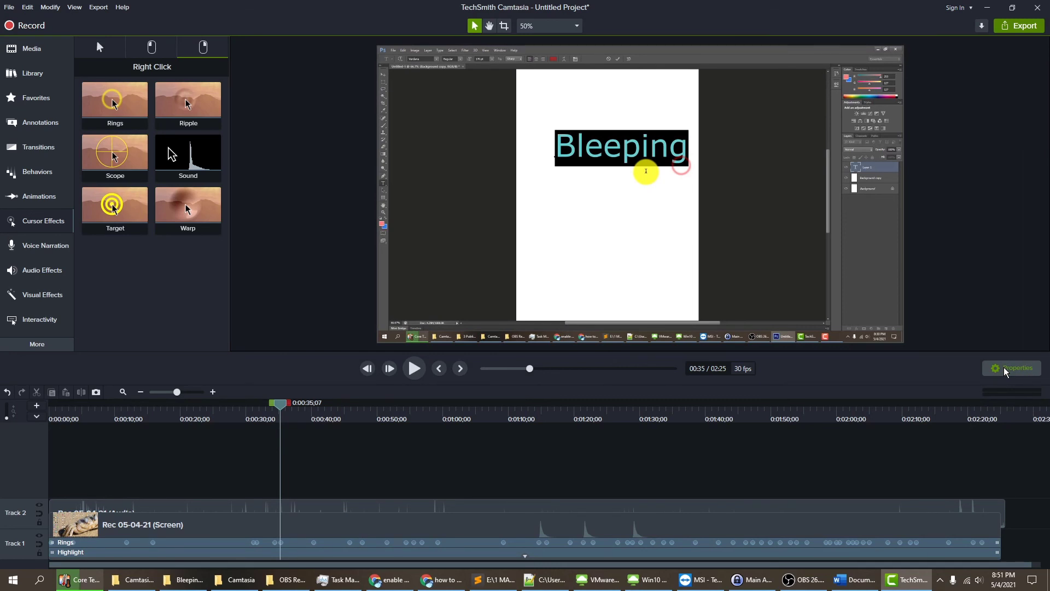
left_click(1003, 366)
left_click(1003, 367)
left_click(1003, 367)
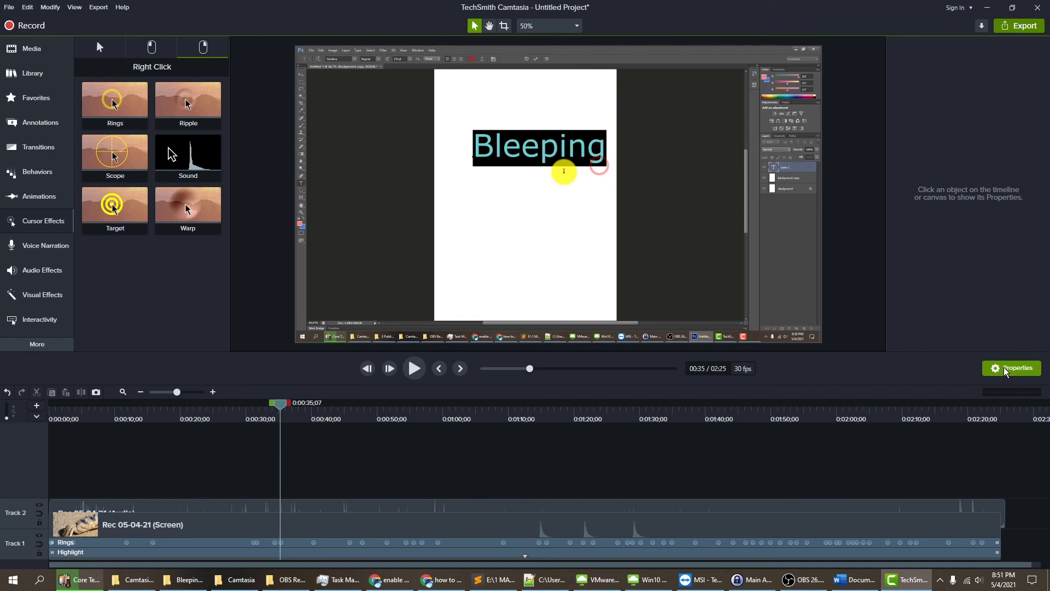